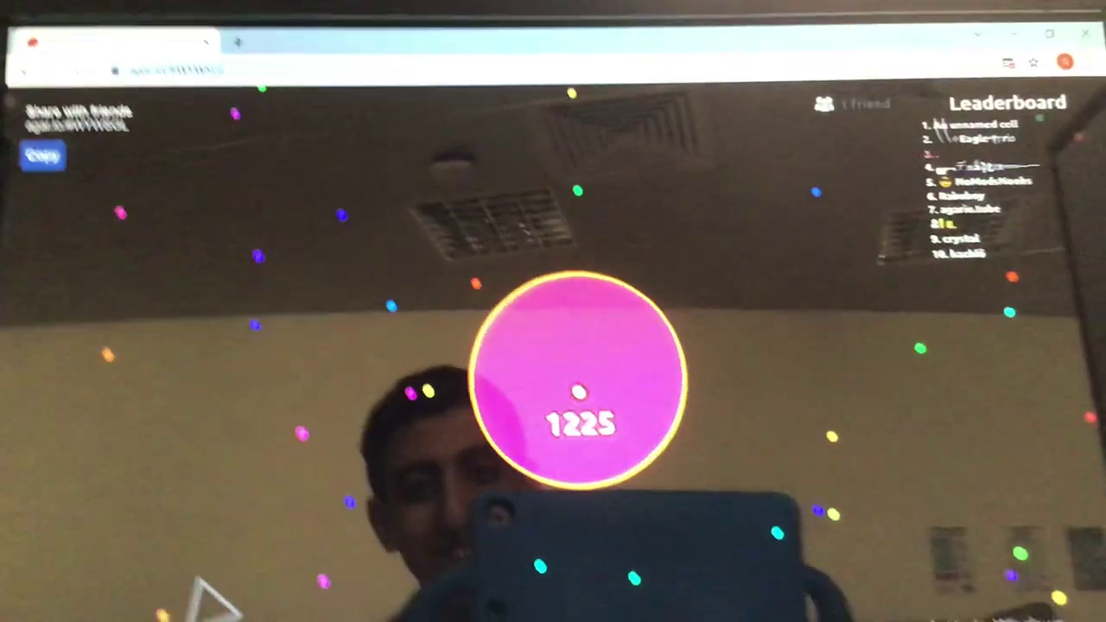
Split the pink cell three times toward the crystal cells, leaving pieces of about 300 mass.
key("space")
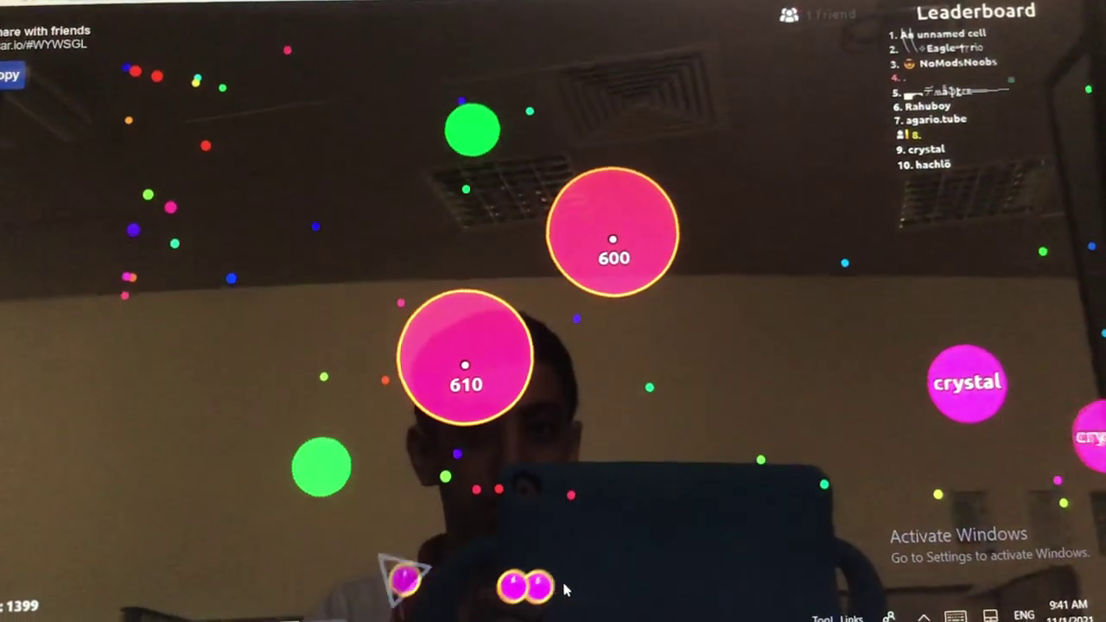
key("space")
key("space")
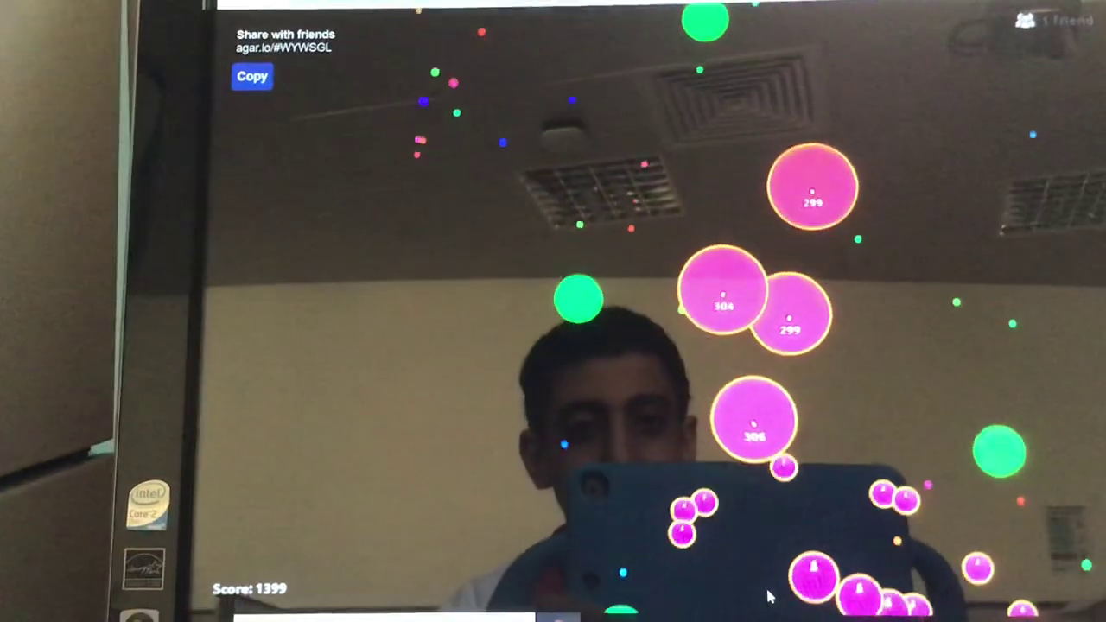
key("space")
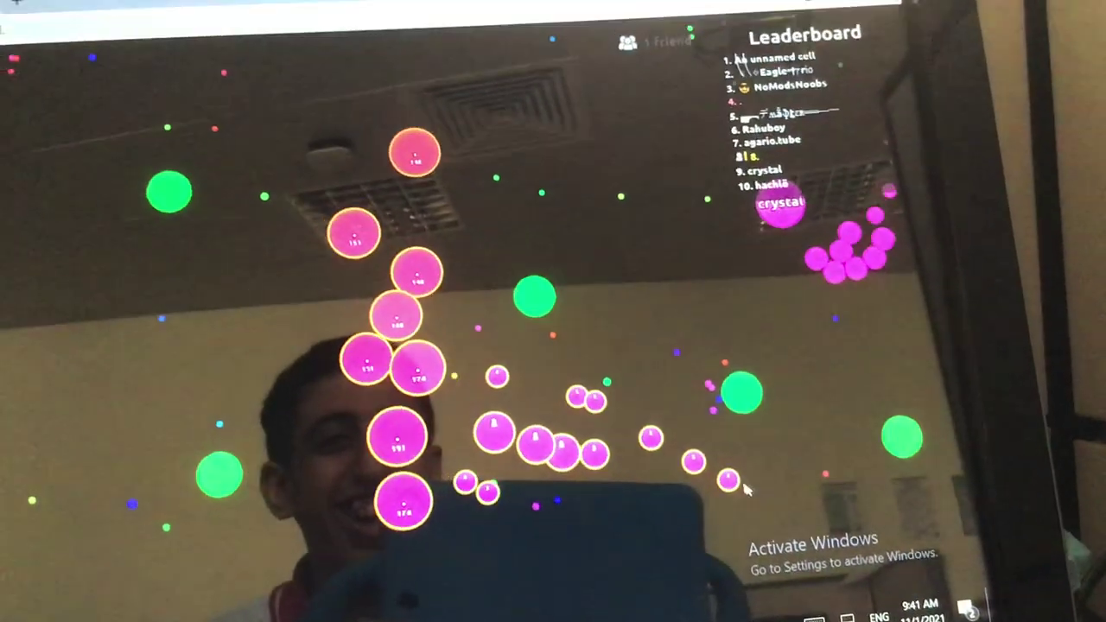